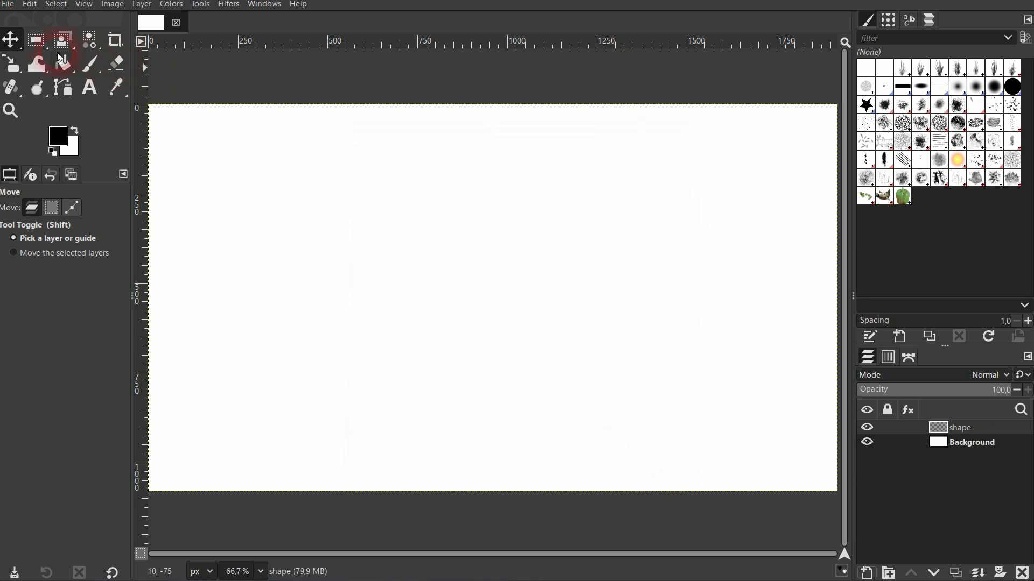
- Select a rectangle about 555 × 286 px on the shape layer and fill it with black
click(36, 40)
drag(344, 249, 543, 351)
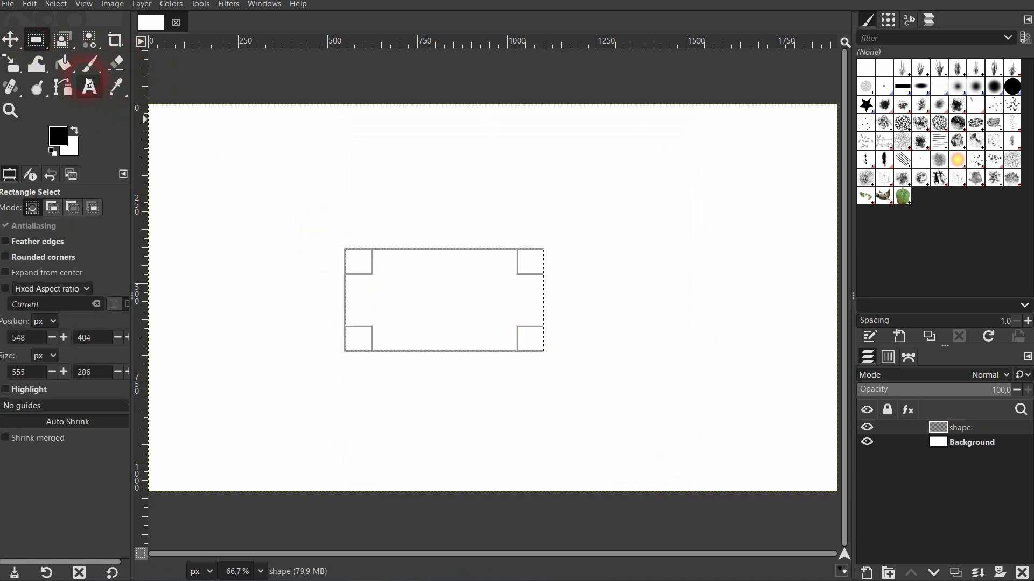
click(63, 64)
click(435, 300)
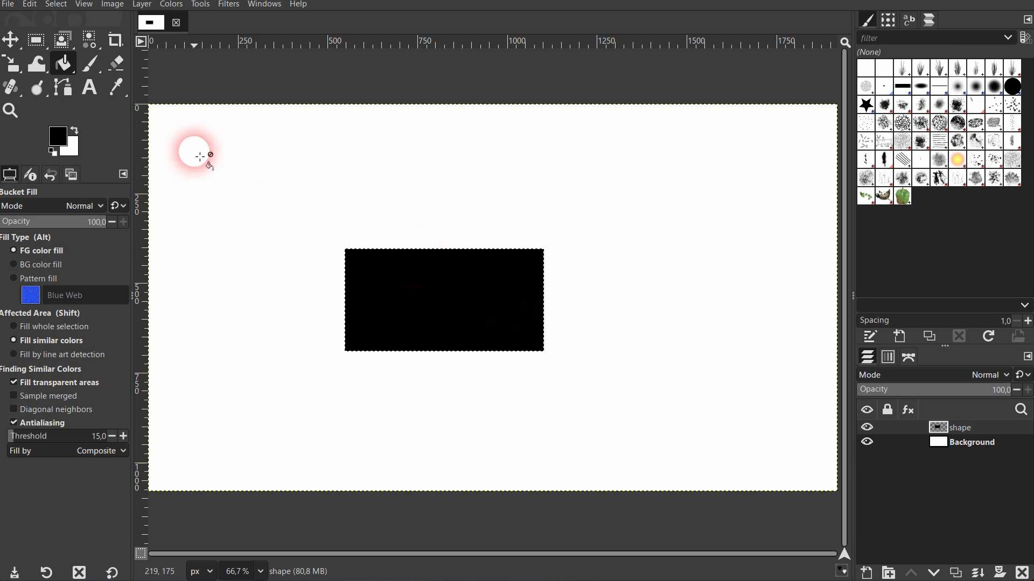
- Select a tall rectangle about 304 × 556 px with rounded corners of radius 89.9 and fill it with black
click(36, 40)
drag(189, 200, 297, 400)
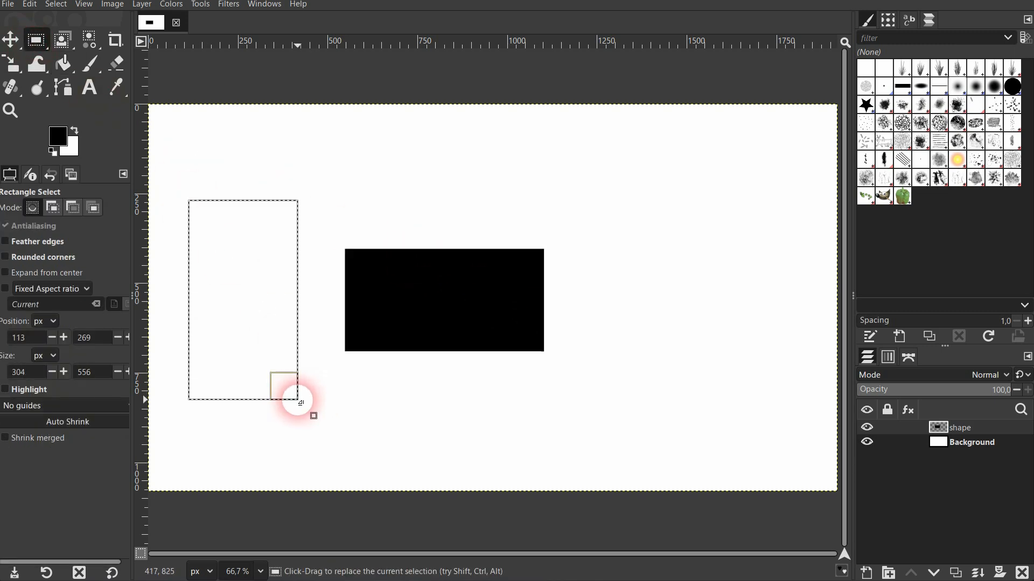
click(14, 262)
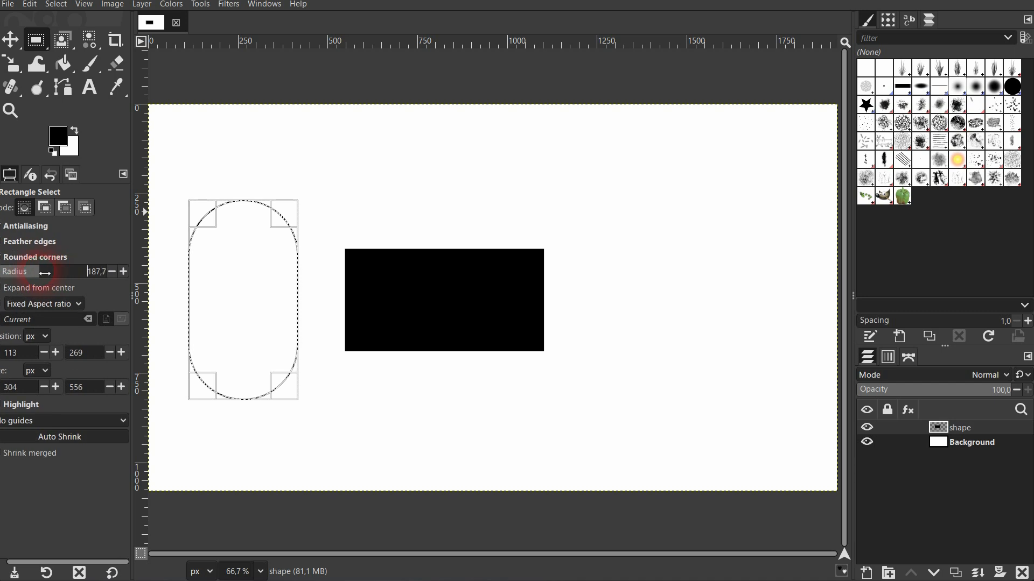
drag(45, 273, 33, 274)
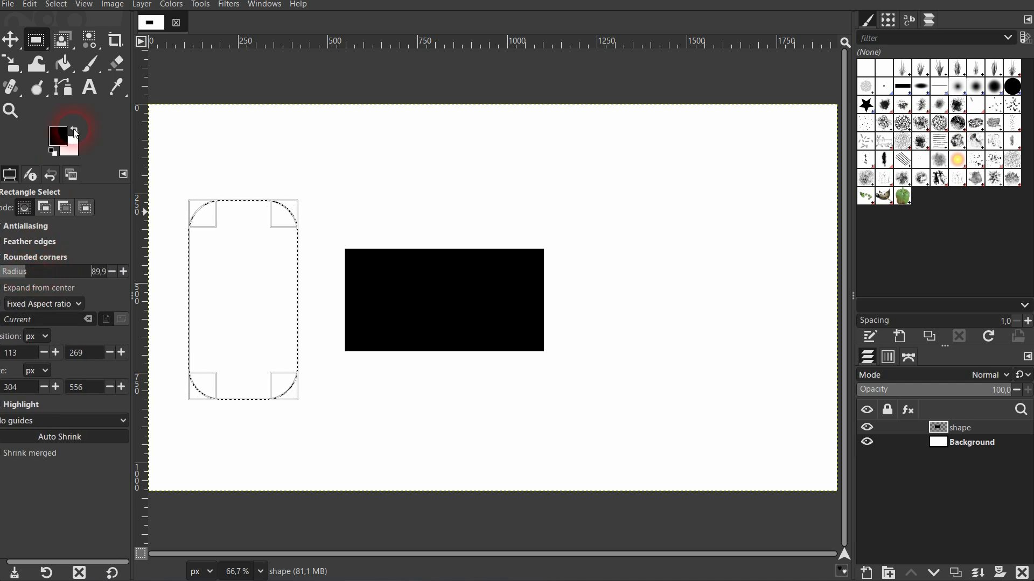
click(65, 65)
click(243, 285)
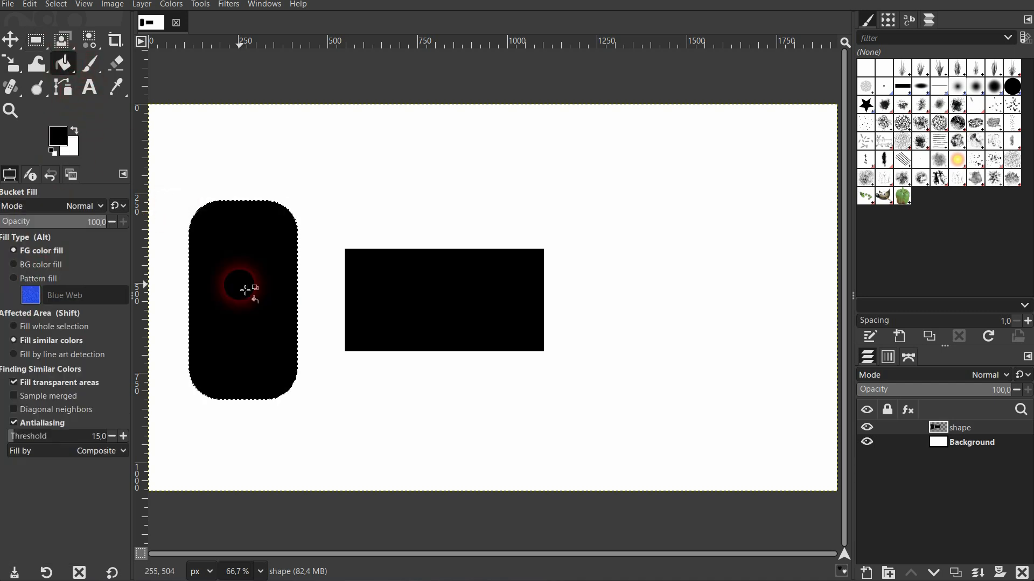
- Clear the selection and delete the shape layer to empty the canvas
click(48, 7)
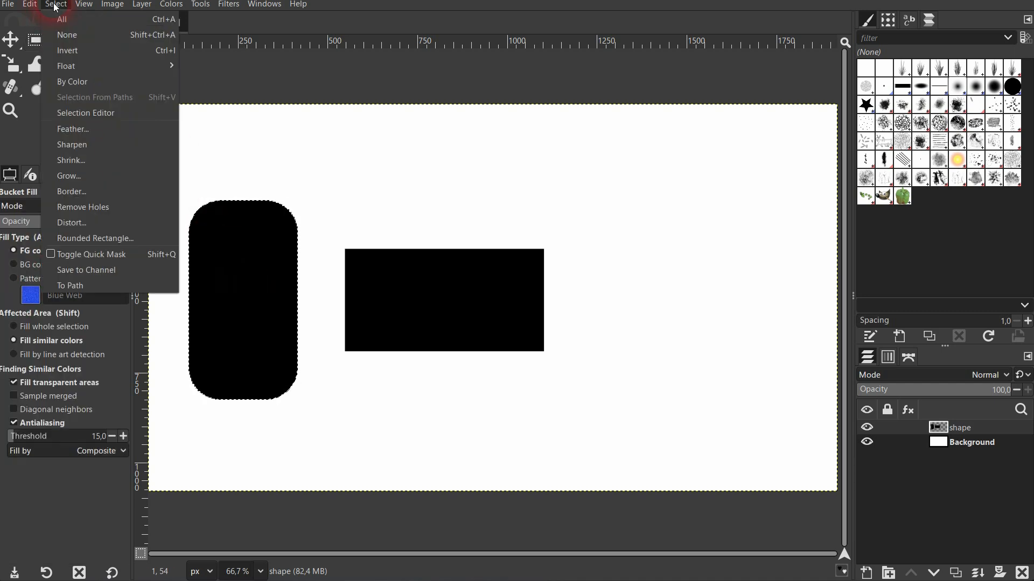
click(90, 54)
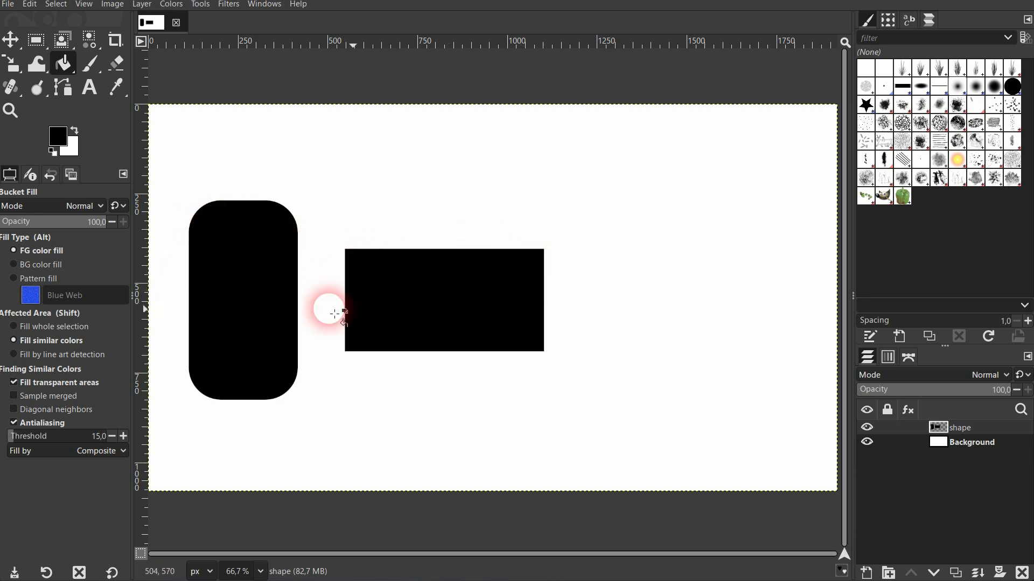
click(1022, 574)
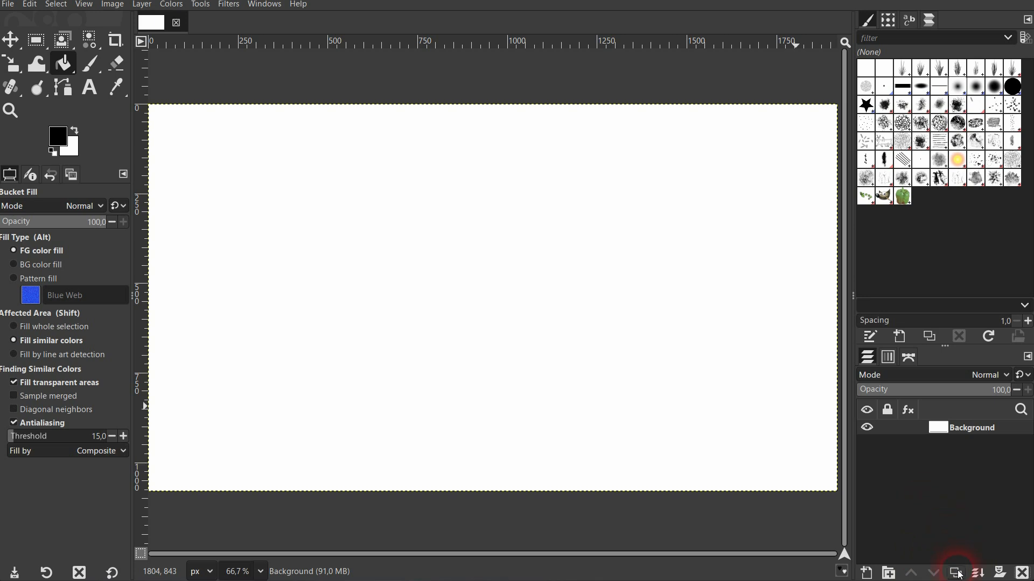
- Add a new transparent layer named shape
click(867, 572)
click(619, 452)
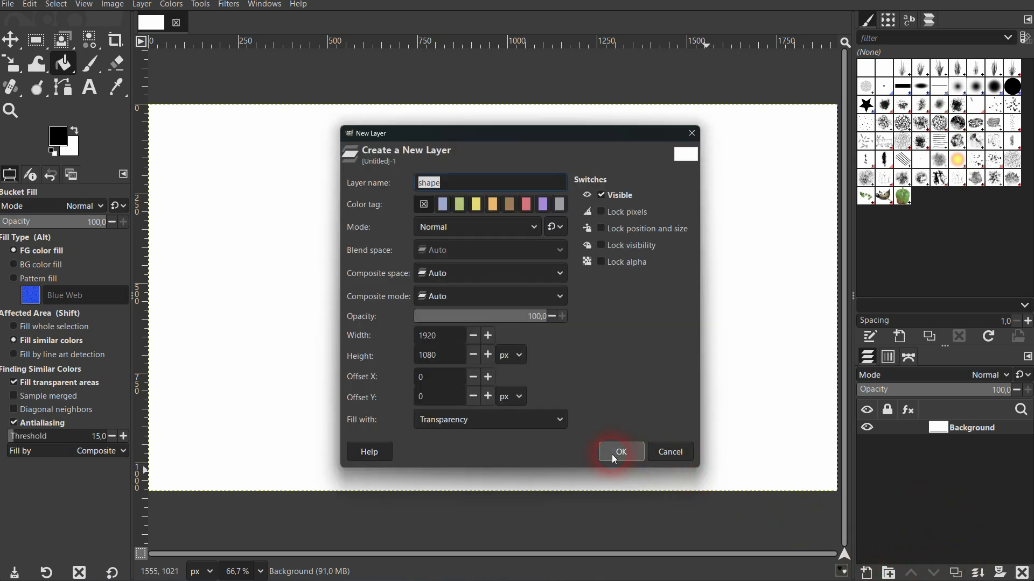
- Select a rectangle about 698 × 406 px with rounded corners of radius 166.6 and fill it with black
click(36, 40)
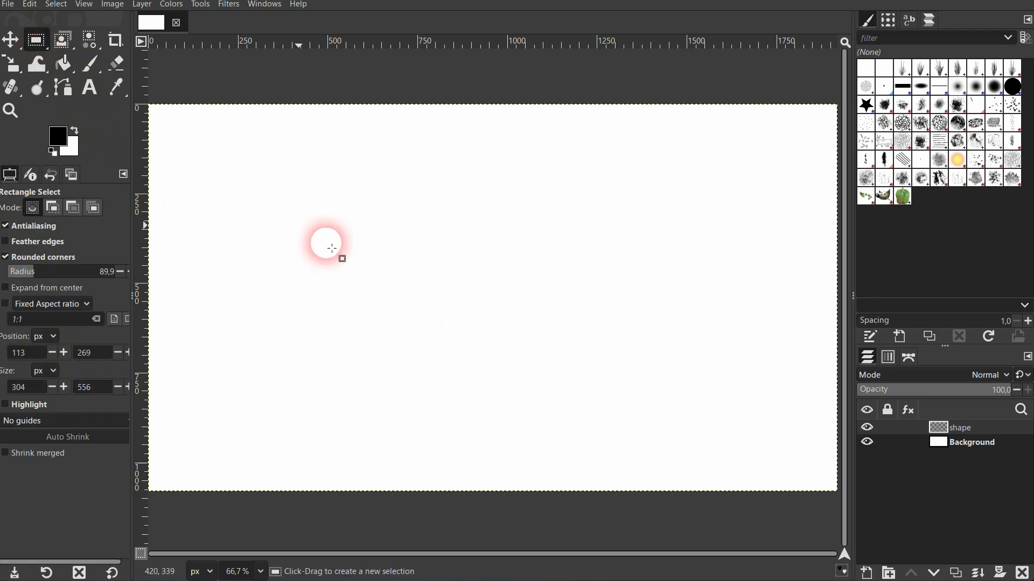
drag(344, 235, 597, 384)
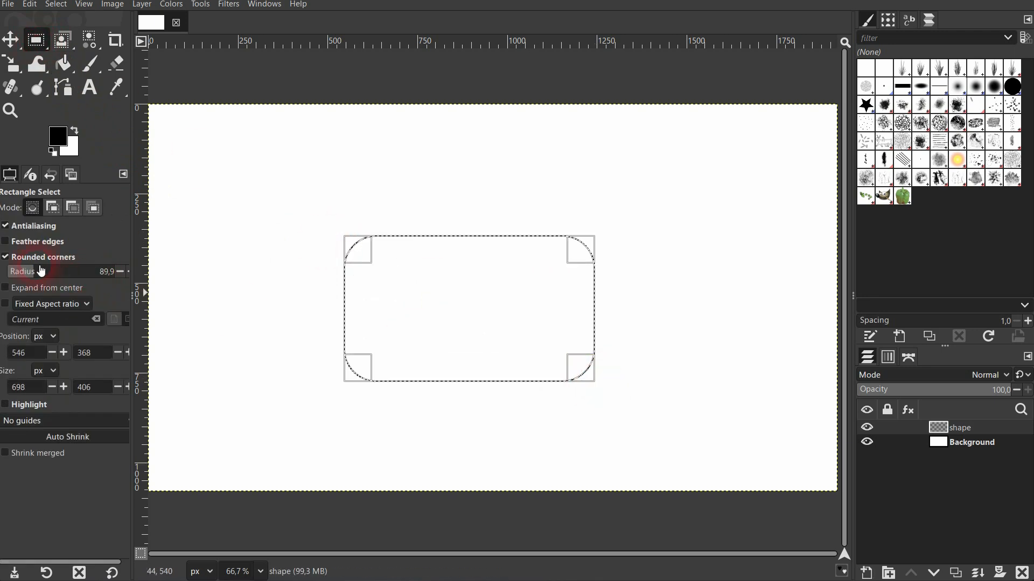
click(14, 260)
click(14, 257)
drag(31, 273, 37, 274)
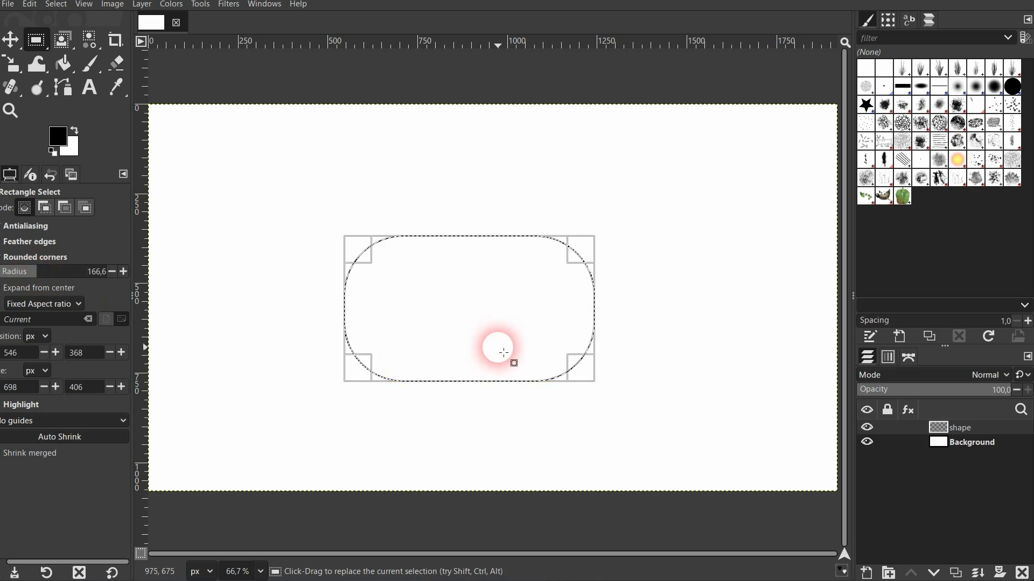
click(62, 63)
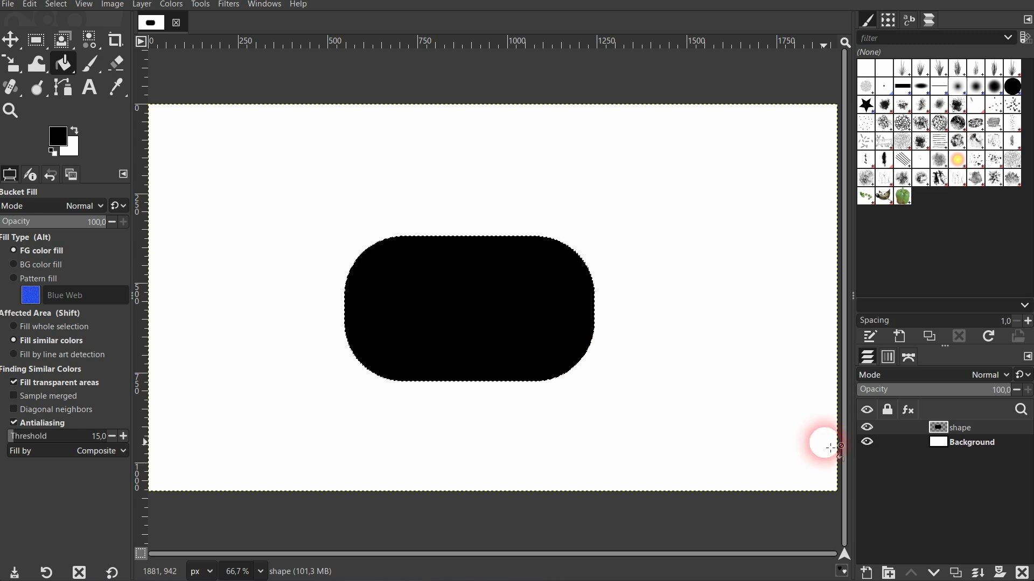
- Hide the filled layer and rename it rounded shape
click(867, 427)
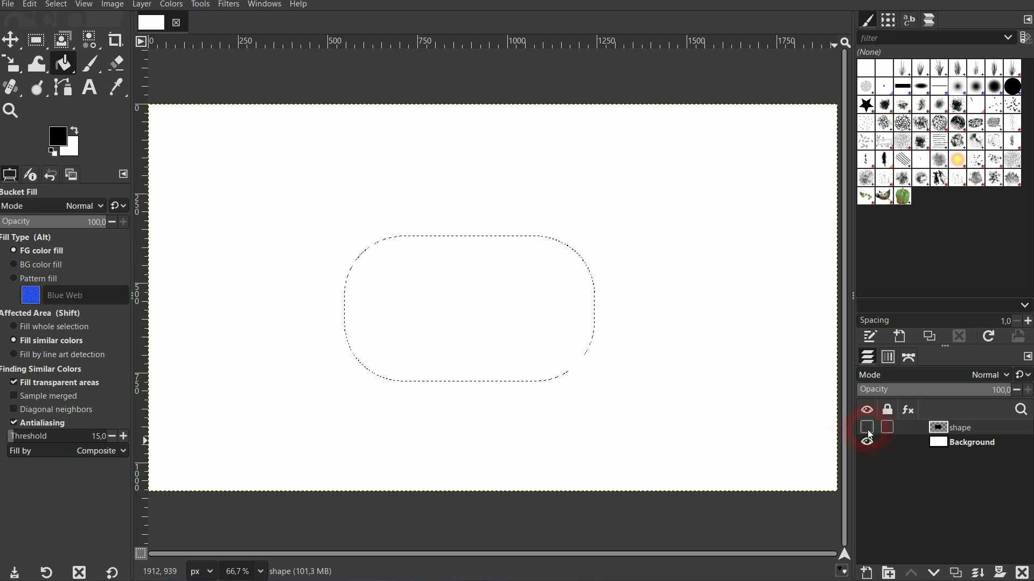
double_click(962, 430)
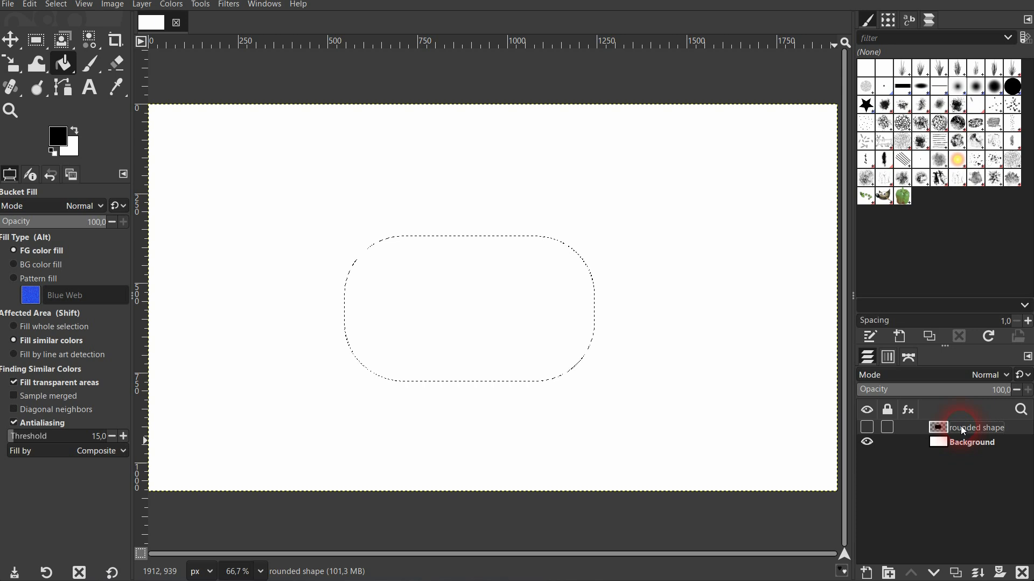
- Add another new transparent layer named shape above it
click(866, 573)
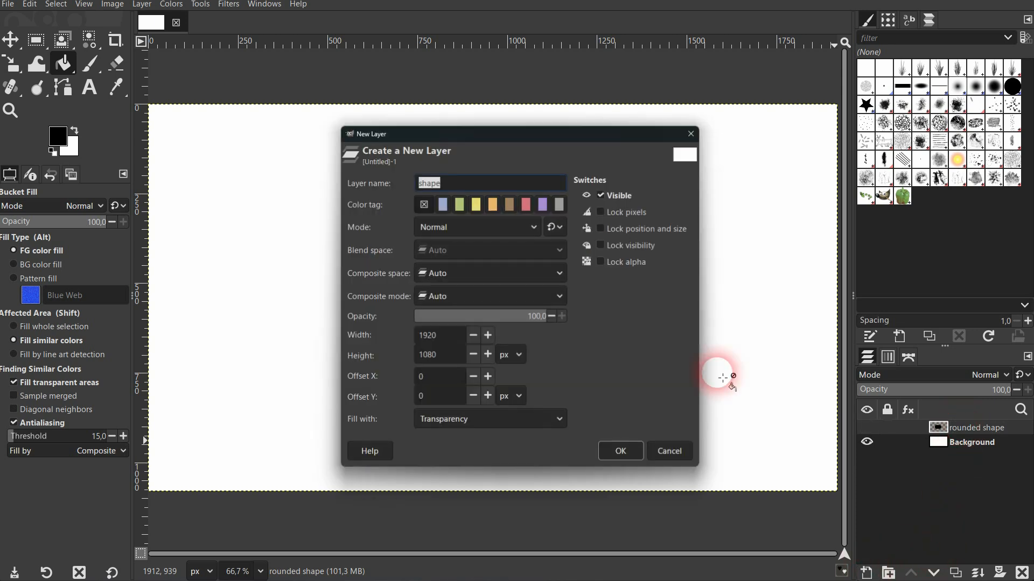
click(624, 451)
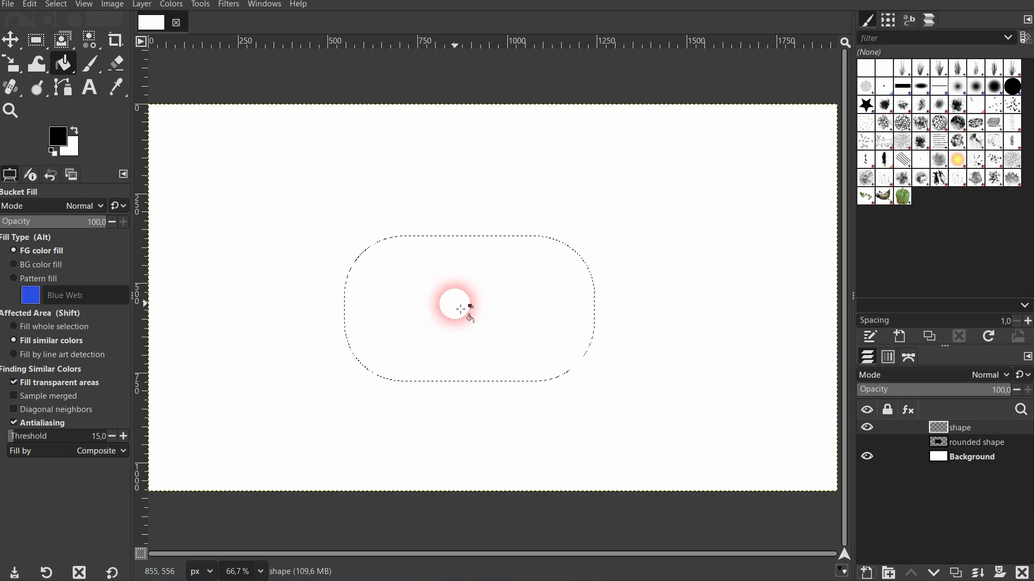
- Switch to Rectangle Select and turn off its rounded corners option
click(96, 86)
click(41, 42)
click(86, 280)
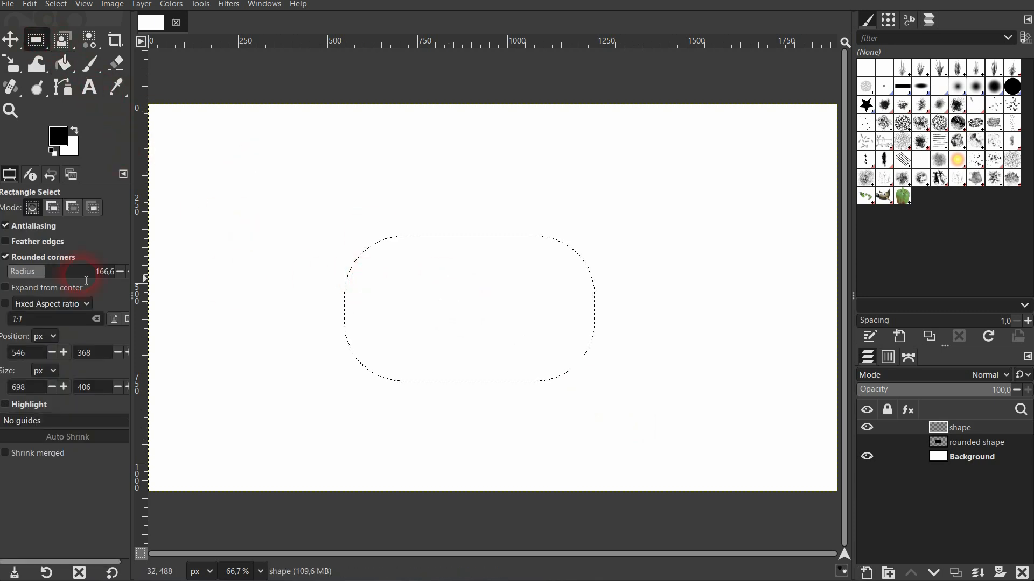
click(6, 257)
click(398, 254)
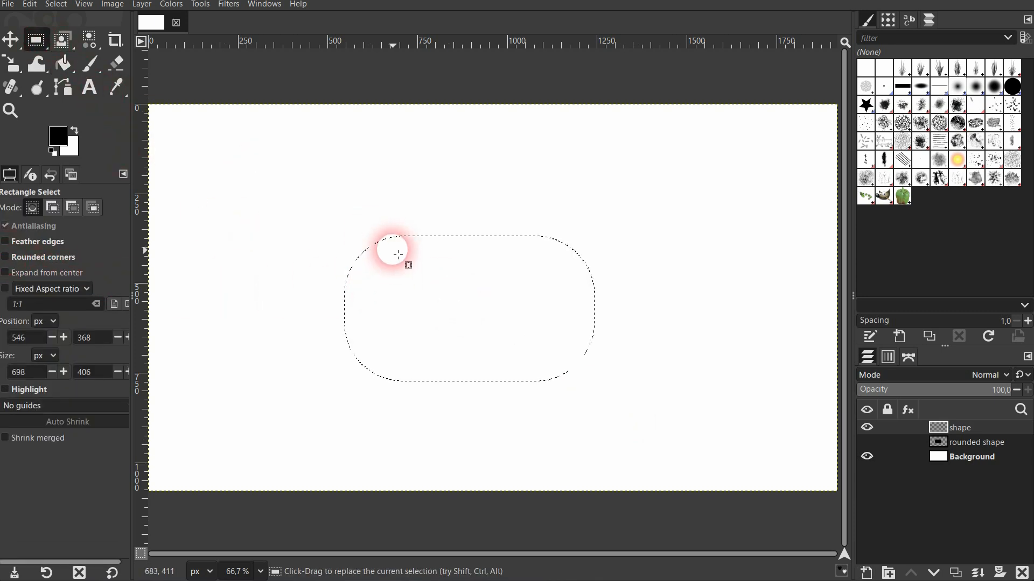
- Apply Rounded Rectangle with a 0% radius to give the selection square corners
click(52, 7)
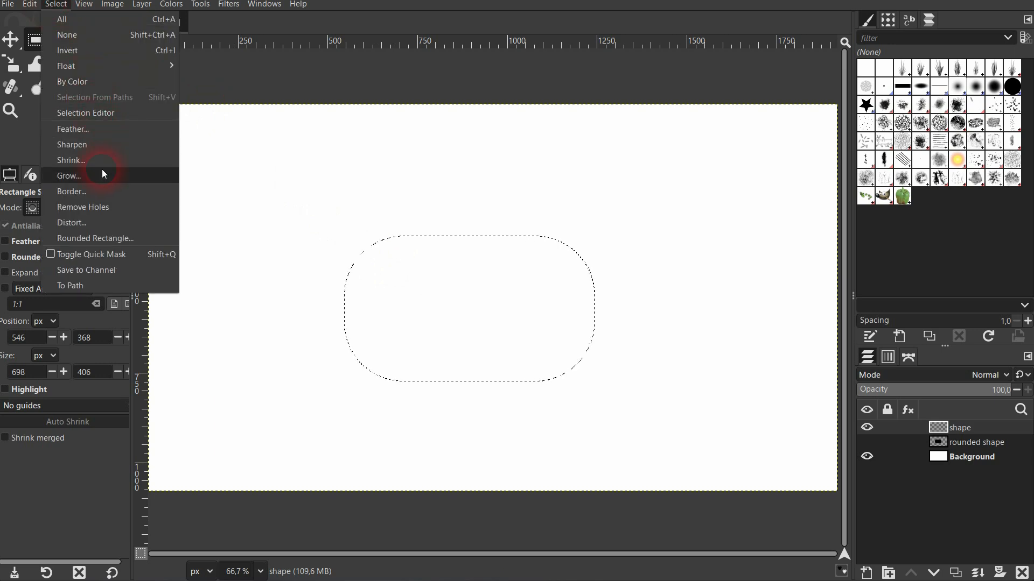
click(103, 240)
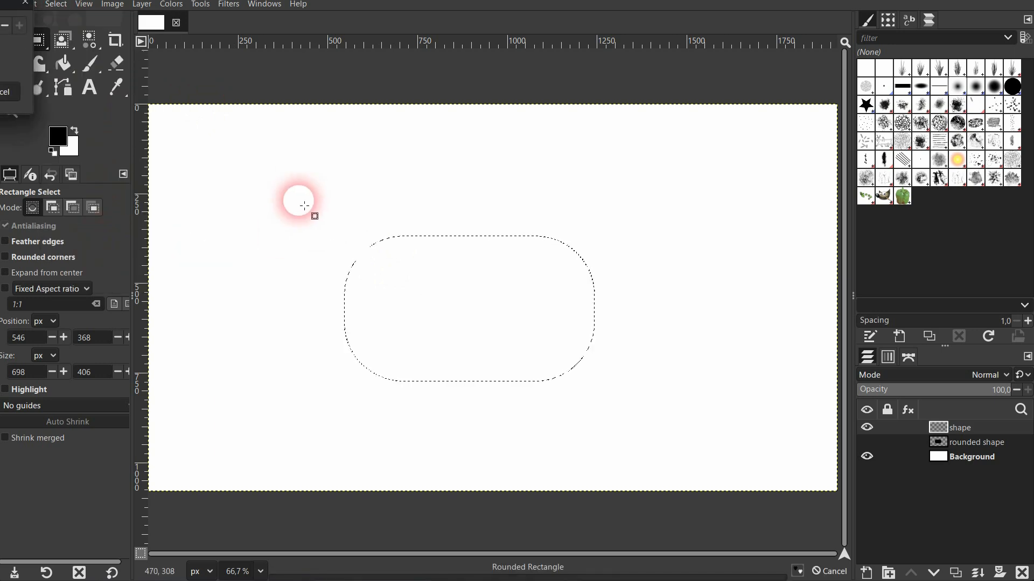
drag(432, 62, 547, 89)
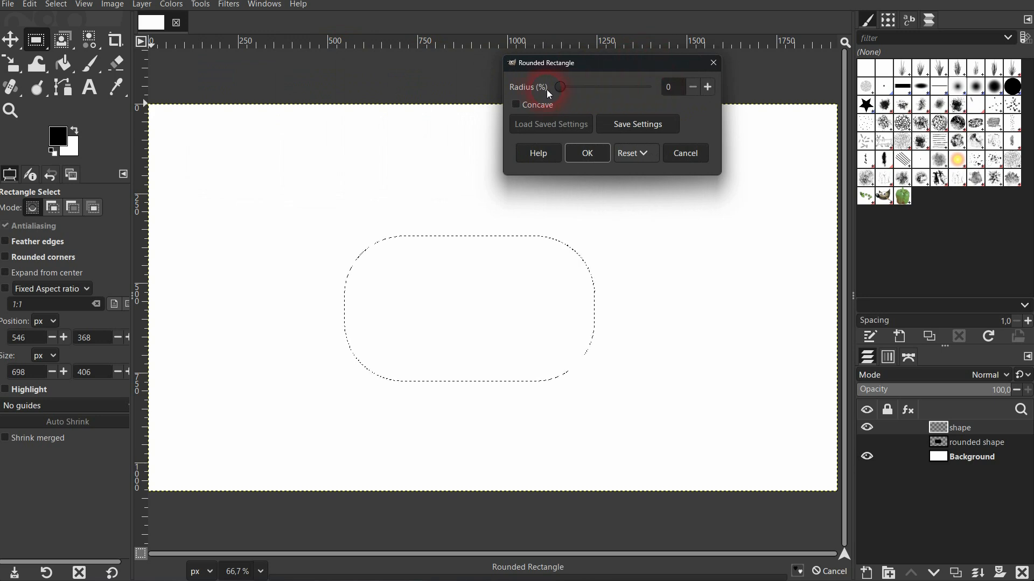
click(594, 161)
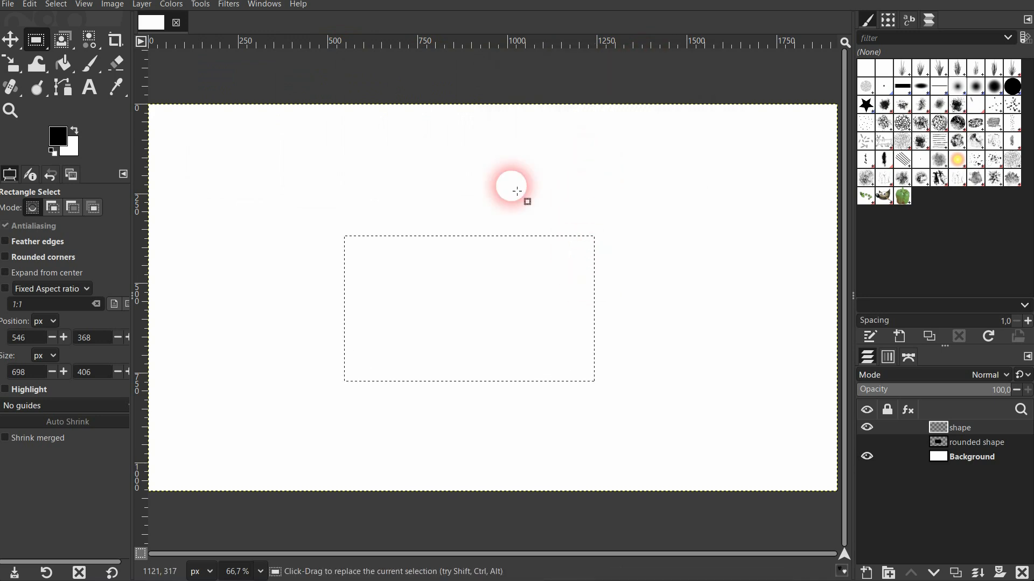
- Apply Rounded Rectangle with a 100% radius to round the selection's corners
click(59, 4)
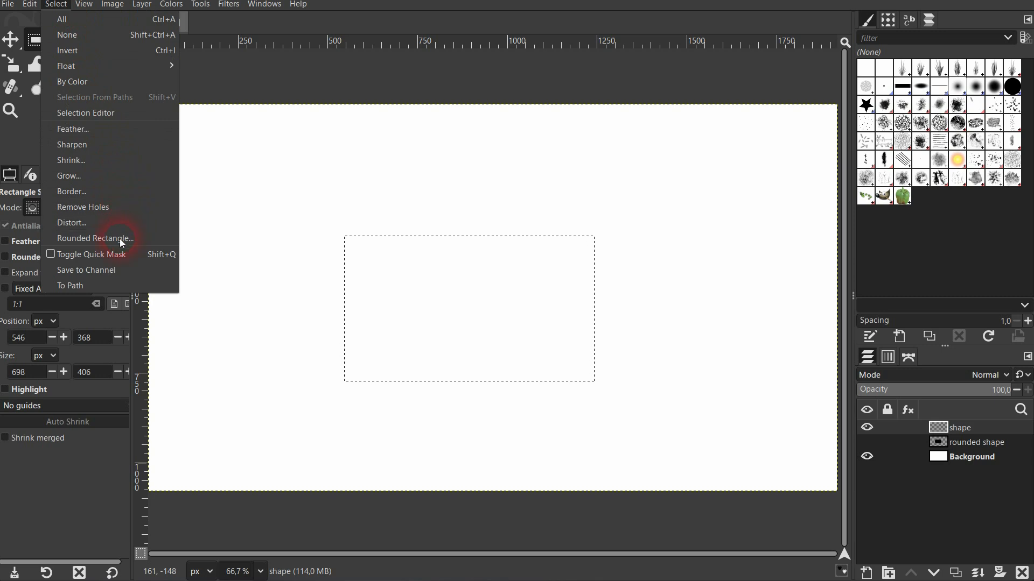
click(140, 240)
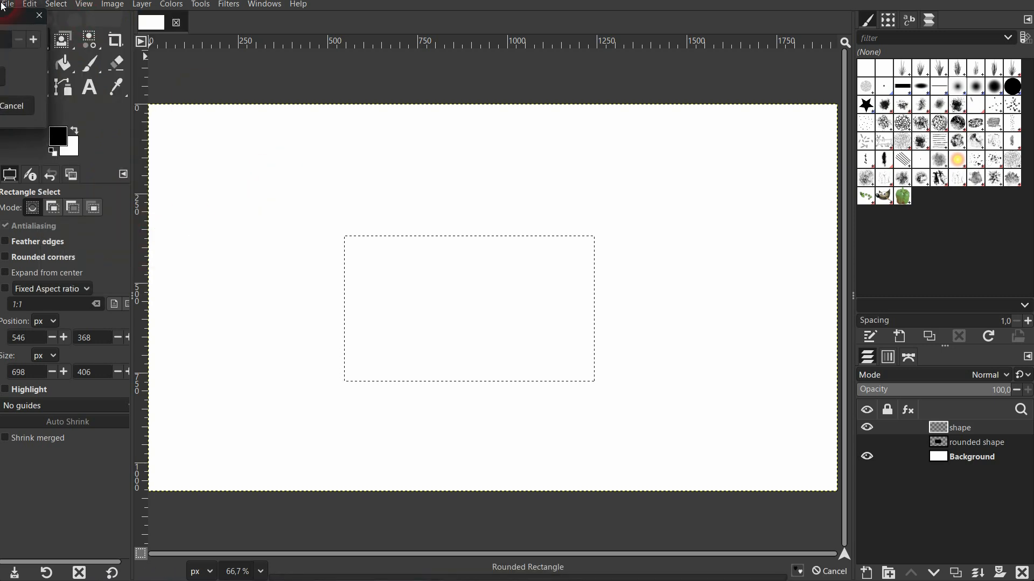
drag(4, 13, 380, 60)
drag(307, 71, 477, 82)
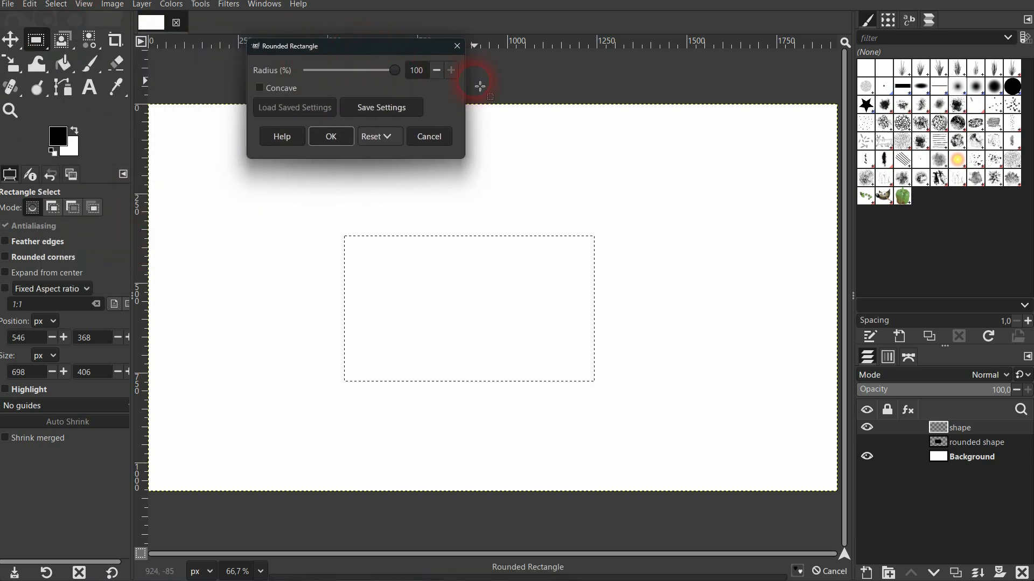
click(332, 138)
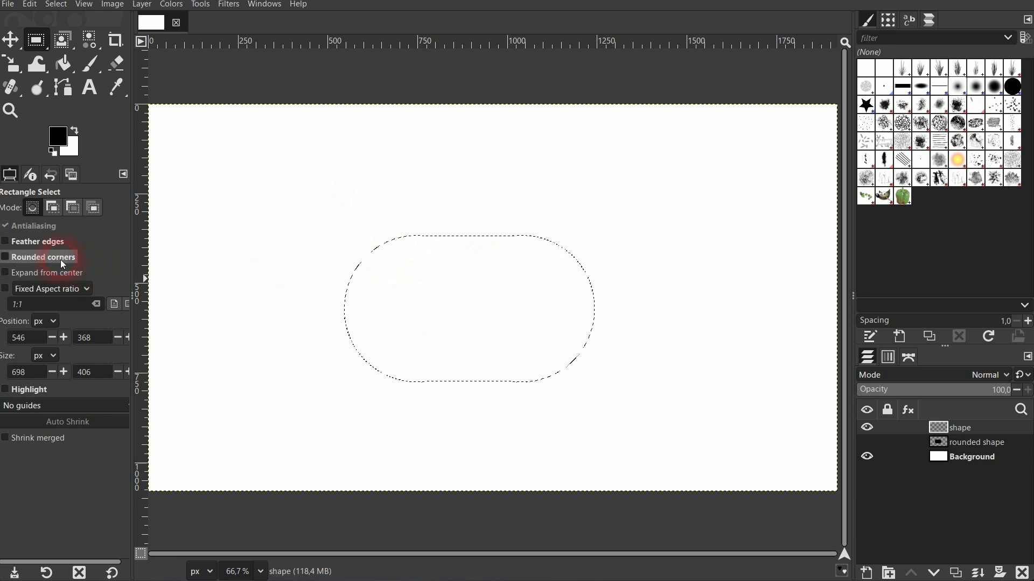
- Enable rounded corners with a radius of 33.8, then turn the option off again
click(7, 258)
mouse_move(43, 280)
mouse_down()
mouse_move(59, 279)
mouse_move(30, 278)
mouse_up()
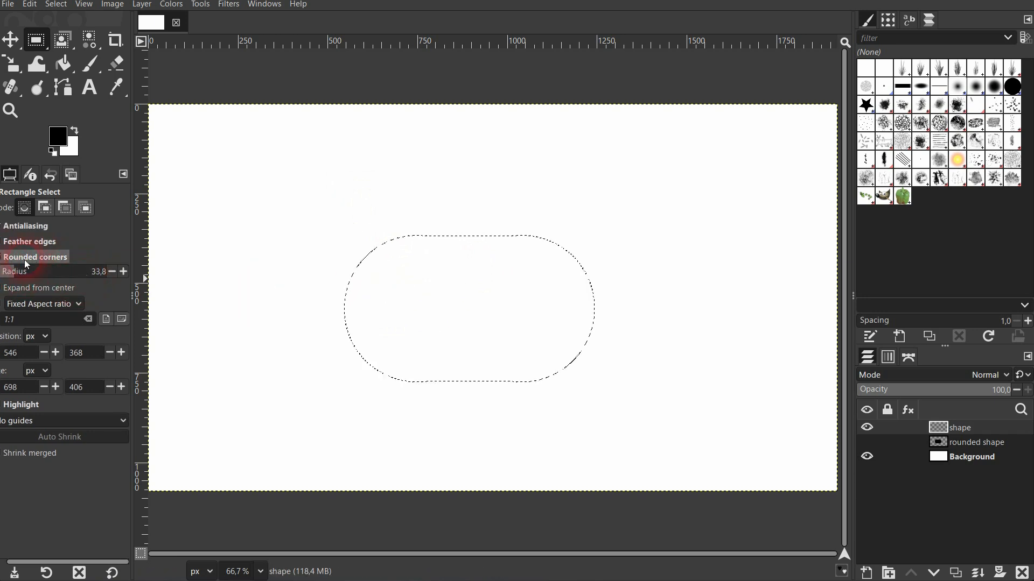
click(24, 258)
- Apply Rounded Rectangle with a 0% radius to return the selection to square corners
click(54, 5)
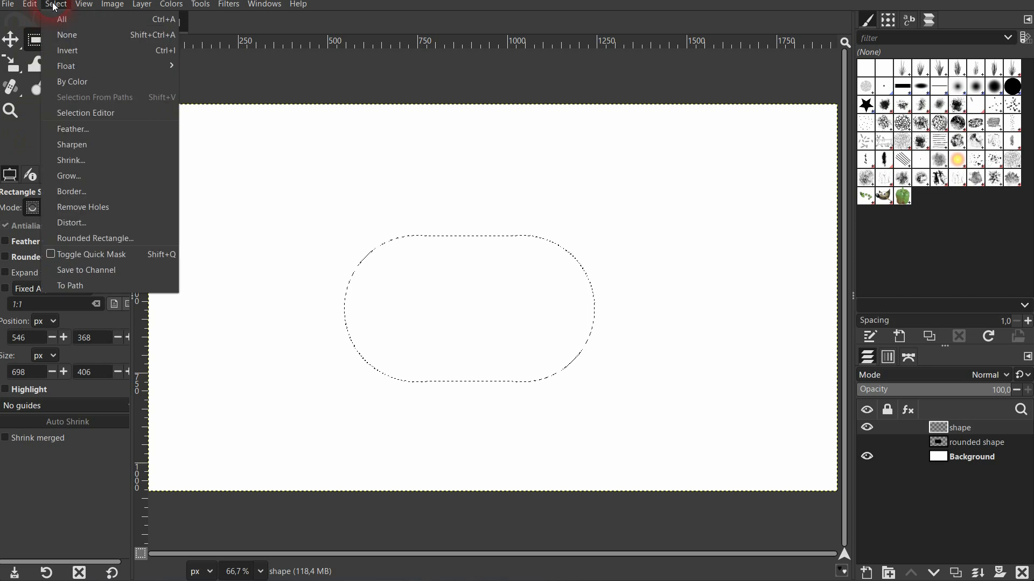
click(117, 238)
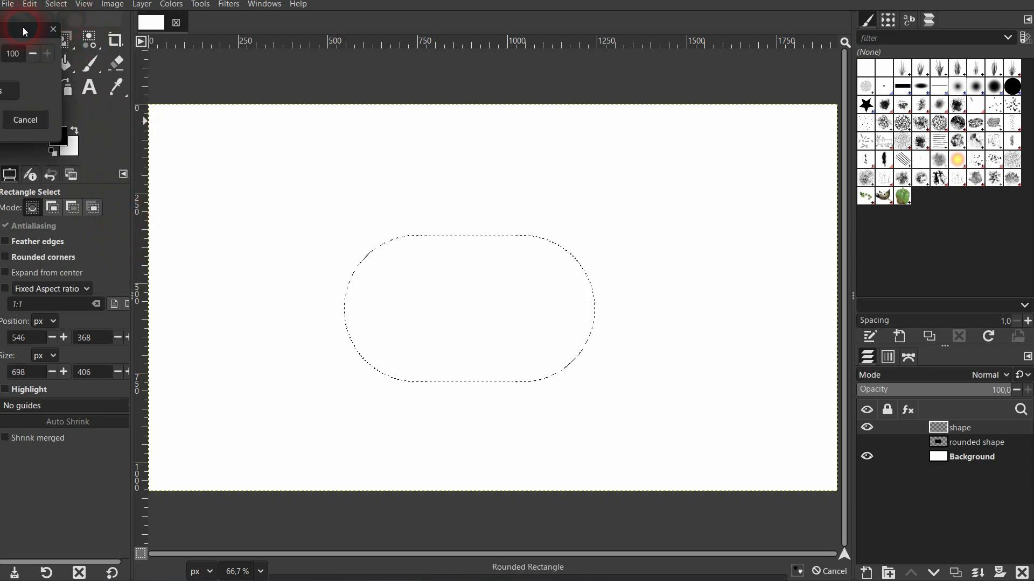
drag(23, 27, 480, 68)
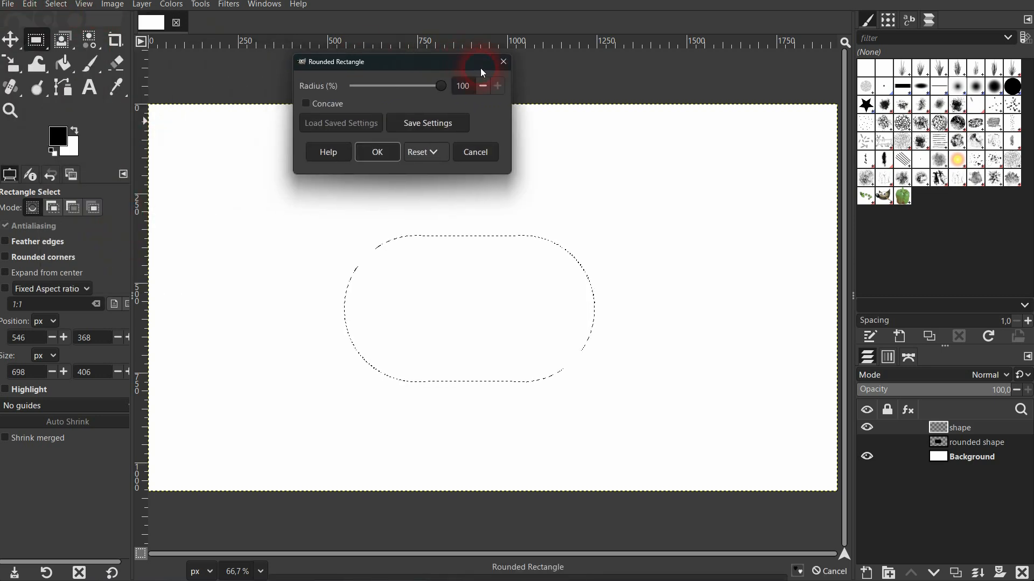
click(379, 152)
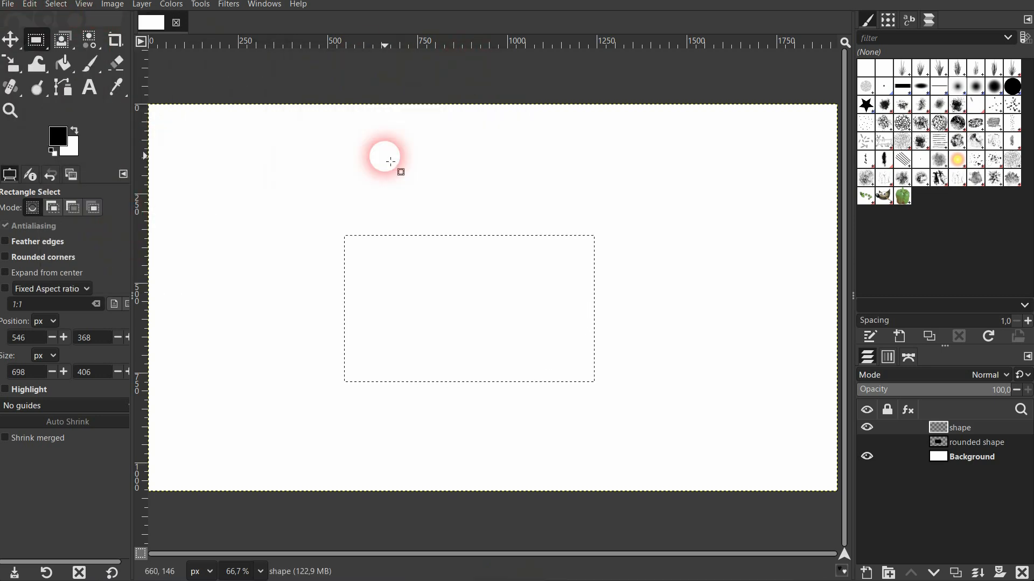
- Fill the rectangular selection with black using the Bucket Fill tool
click(65, 66)
click(385, 278)
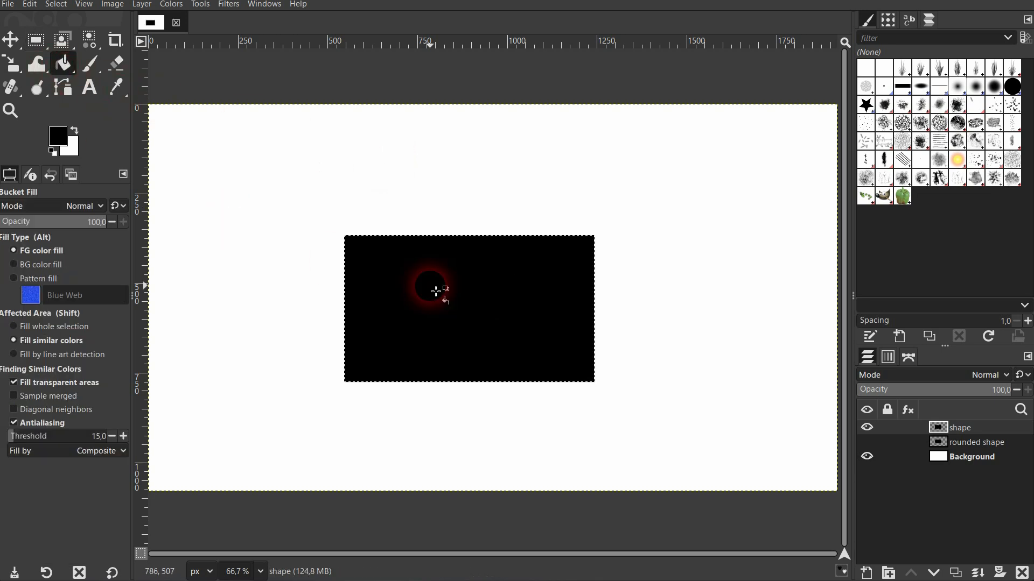
- Remove the selection and switch to the Move tool
click(57, 6)
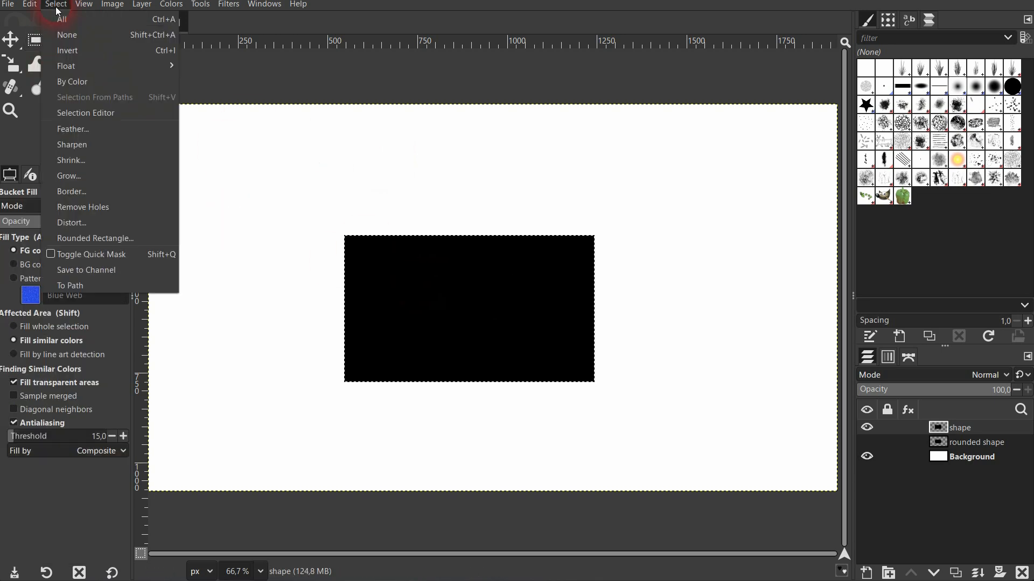
click(69, 36)
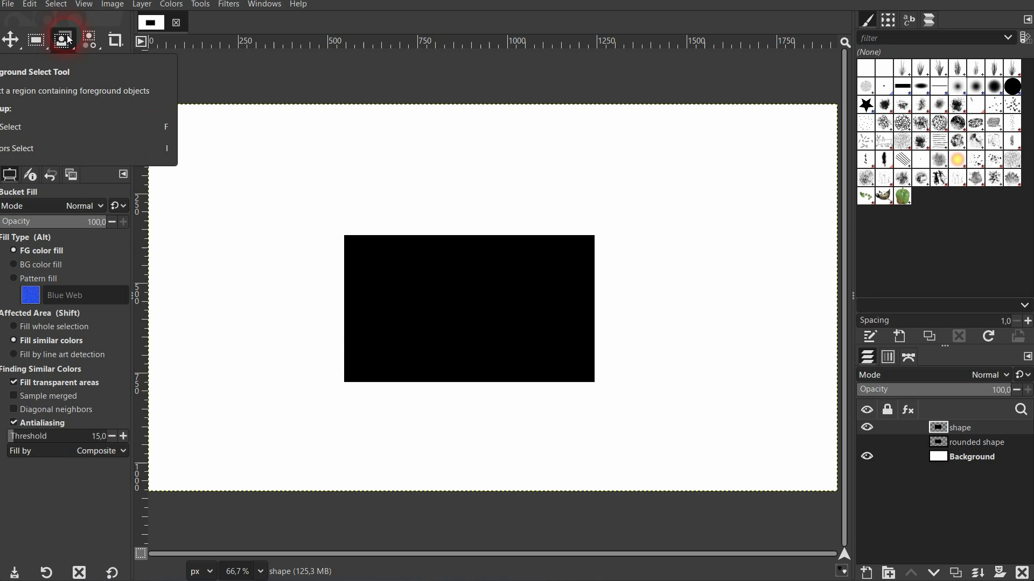
click(11, 40)
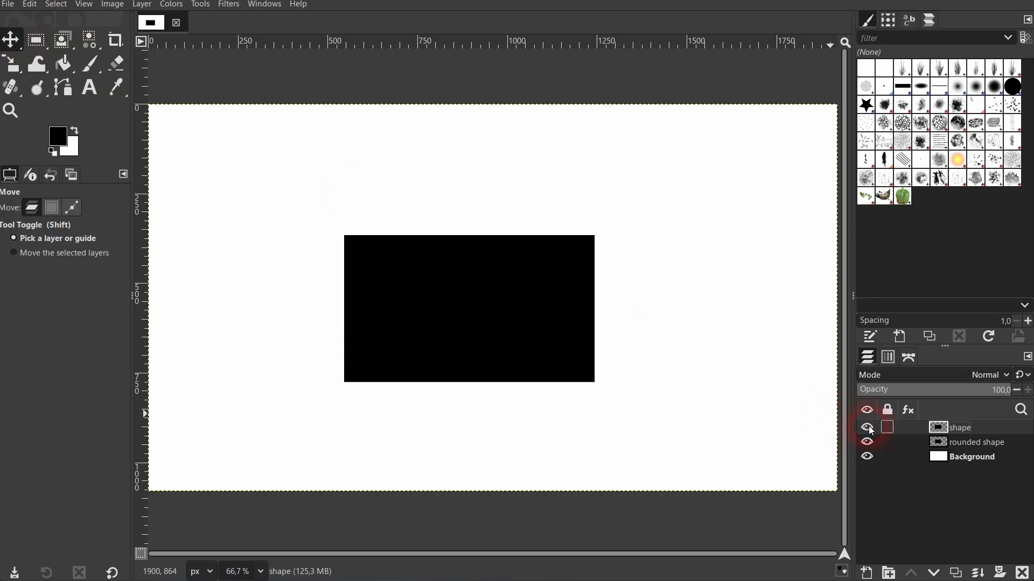
- Toggle the shape layer's visibility to compare it with the rounded shape layer beneath
click(869, 428)
click(868, 428)
click(868, 431)
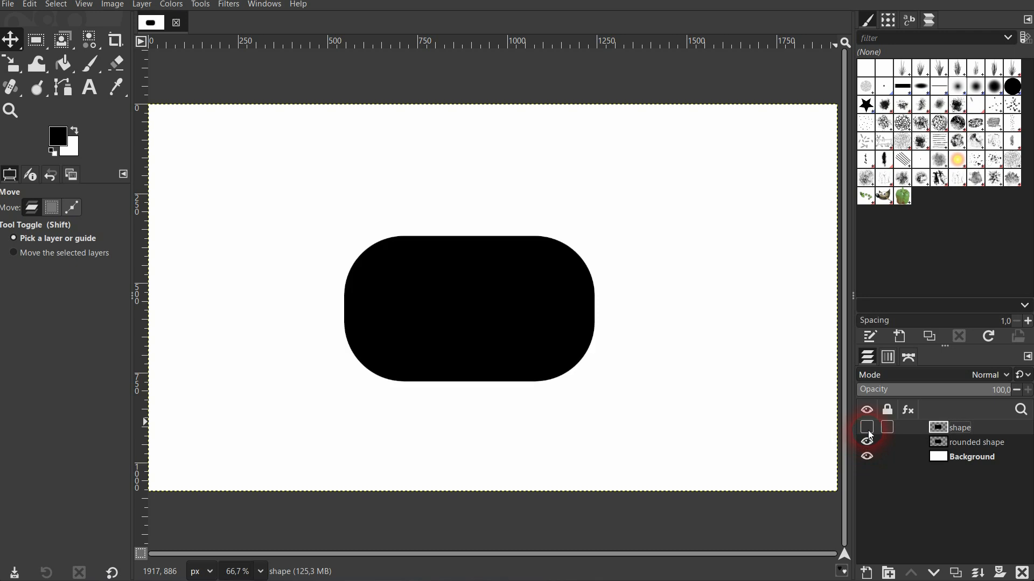
click(868, 431)
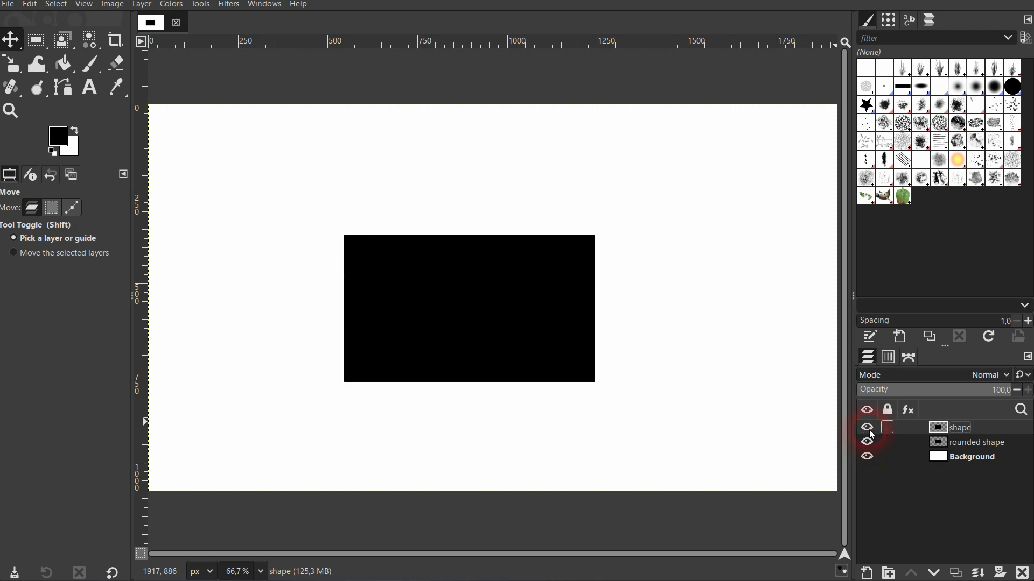
- Add a White (full opacity) layer mask to the shape layer and select the mask for editing
click(1004, 575)
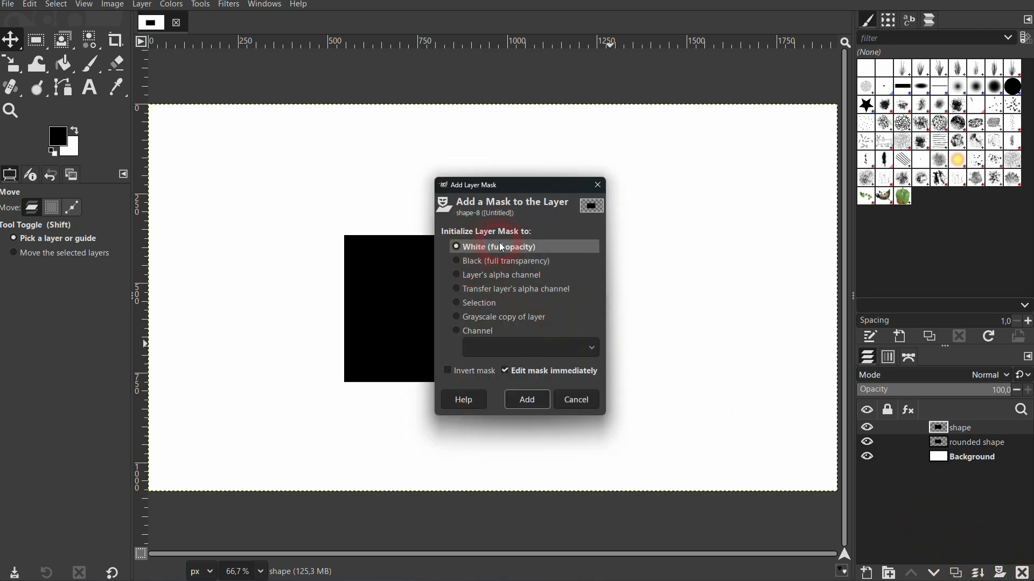
click(526, 400)
click(940, 431)
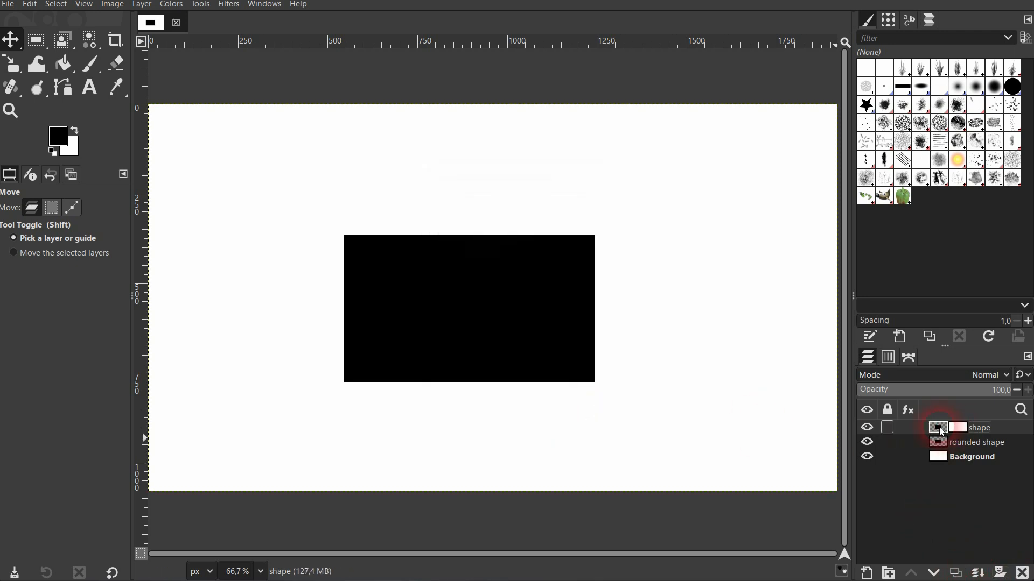
click(957, 427)
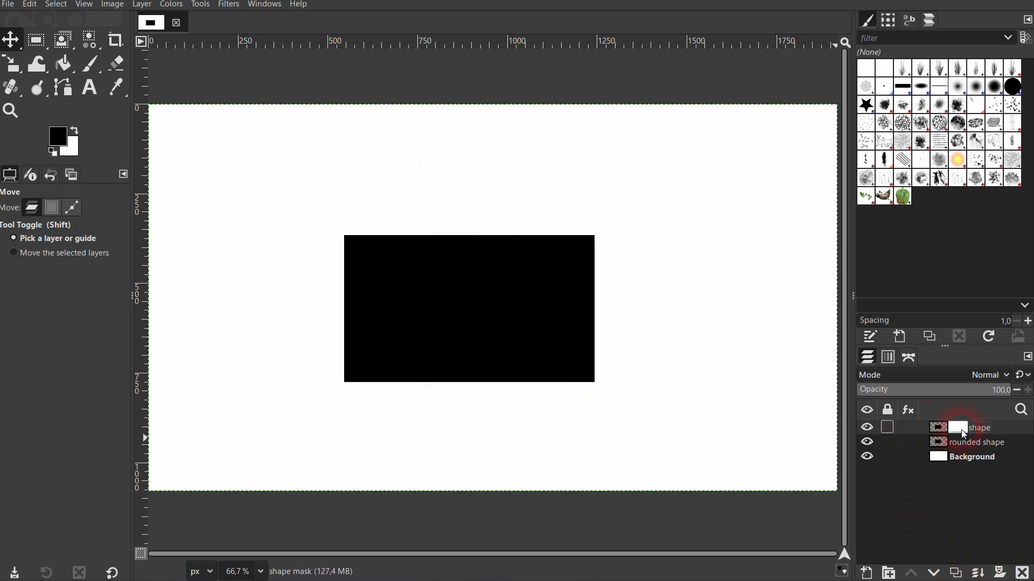
- Paint black on the mask with the Paintbrush over the rectangle's left corners and top-right corner to reveal rounded corners
click(90, 66)
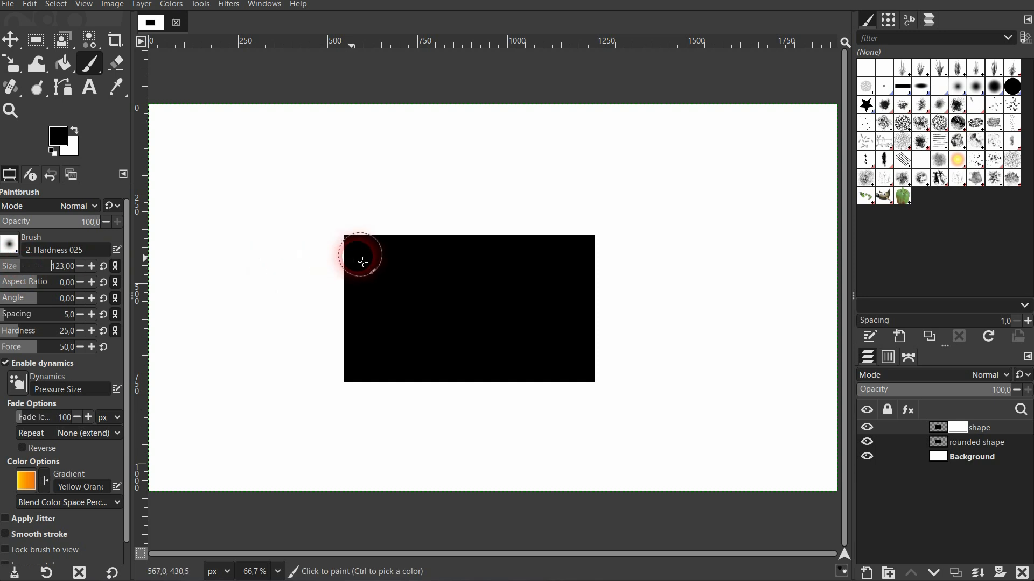
mouse_move(398, 237)
mouse_down()
mouse_move(332, 283)
mouse_move(382, 230)
mouse_move(330, 262)
mouse_move(356, 273)
mouse_move(424, 205)
mouse_move(372, 298)
mouse_move(341, 313)
mouse_move(343, 340)
mouse_move(408, 407)
mouse_move(325, 342)
mouse_move(358, 405)
mouse_move(355, 367)
mouse_move(385, 399)
mouse_up()
mouse_move(609, 277)
mouse_down()
mouse_move(534, 226)
mouse_move(608, 253)
mouse_move(528, 240)
mouse_move(619, 261)
mouse_move(616, 298)
mouse_move(546, 223)
mouse_move(584, 226)
mouse_up()
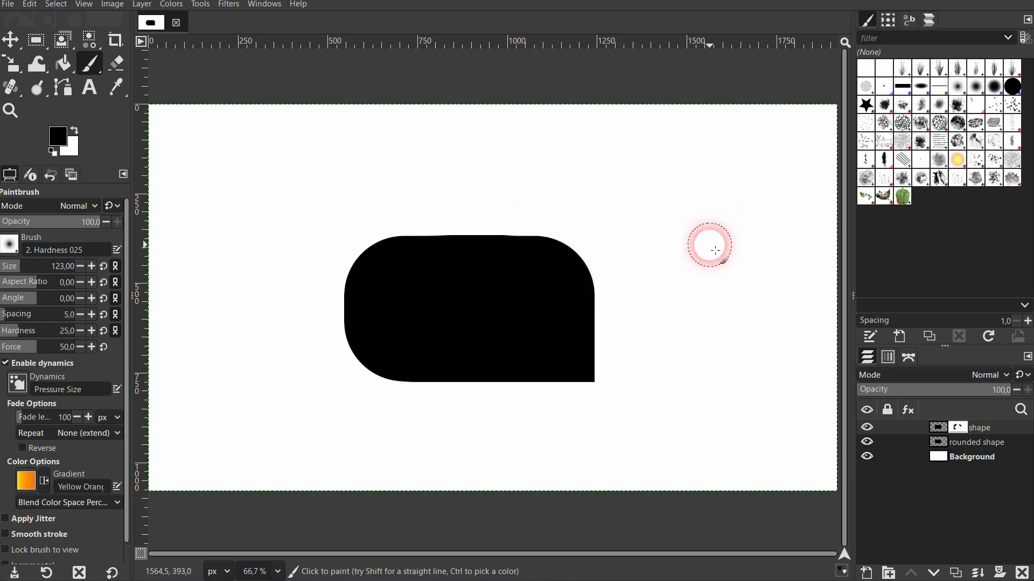
- Swap to white and paint over the mask to restore the rectangle's top-left corner
click(76, 133)
mouse_move(376, 231)
mouse_down()
mouse_move(326, 307)
mouse_move(355, 315)
mouse_move(355, 254)
mouse_move(392, 236)
mouse_move(420, 262)
mouse_move(323, 243)
mouse_move(429, 254)
mouse_move(334, 250)
mouse_move(423, 257)
mouse_move(481, 306)
mouse_move(498, 250)
mouse_move(529, 247)
mouse_move(410, 247)
mouse_move(512, 332)
mouse_move(451, 346)
mouse_move(496, 346)
mouse_move(850, 471)
mouse_up()
- Paint black on the mask's bottom-right corner and white along the top so only the bottom-right stays rounded
click(867, 429)
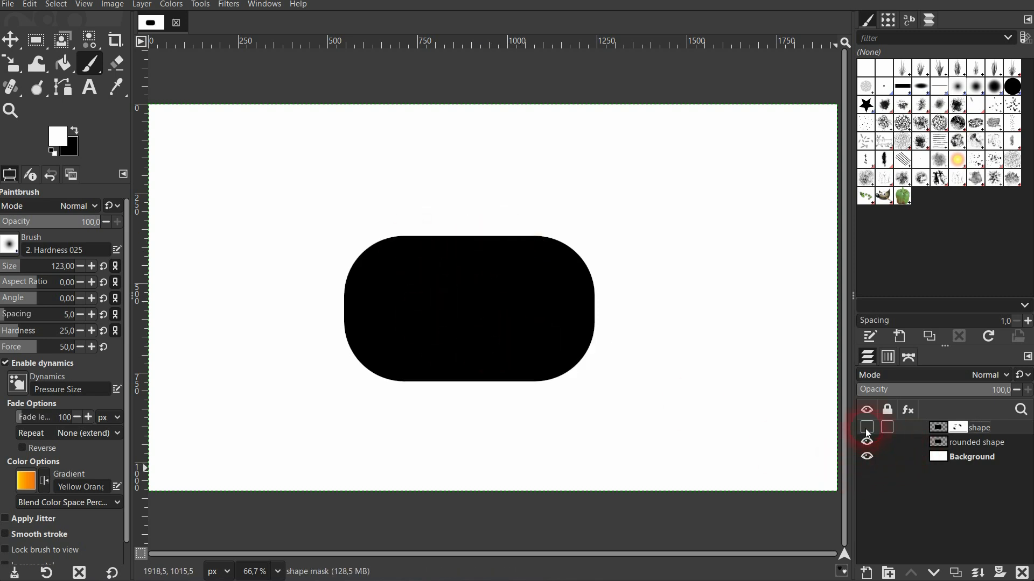
click(867, 431)
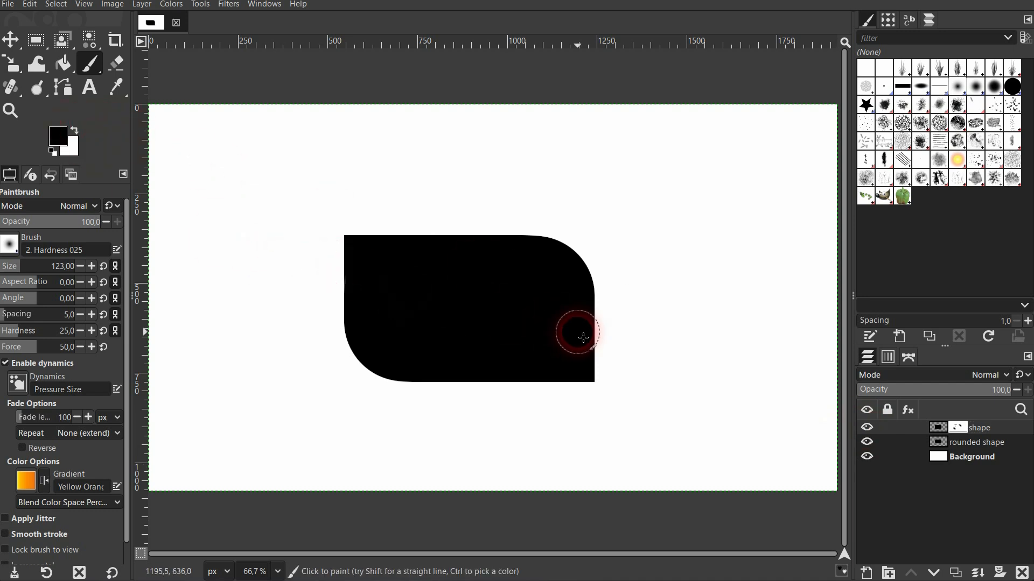
mouse_move(577, 330)
mouse_down()
mouse_move(596, 348)
mouse_move(554, 397)
mouse_move(607, 372)
mouse_move(564, 398)
mouse_move(603, 342)
mouse_move(590, 331)
mouse_move(577, 372)
mouse_move(542, 392)
mouse_move(594, 338)
mouse_move(547, 389)
mouse_move(586, 344)
mouse_move(590, 271)
mouse_move(564, 247)
mouse_move(482, 241)
mouse_move(574, 255)
mouse_move(594, 304)
mouse_move(567, 369)
mouse_move(409, 369)
mouse_move(349, 354)
mouse_move(368, 379)
mouse_move(729, 398)
mouse_up()
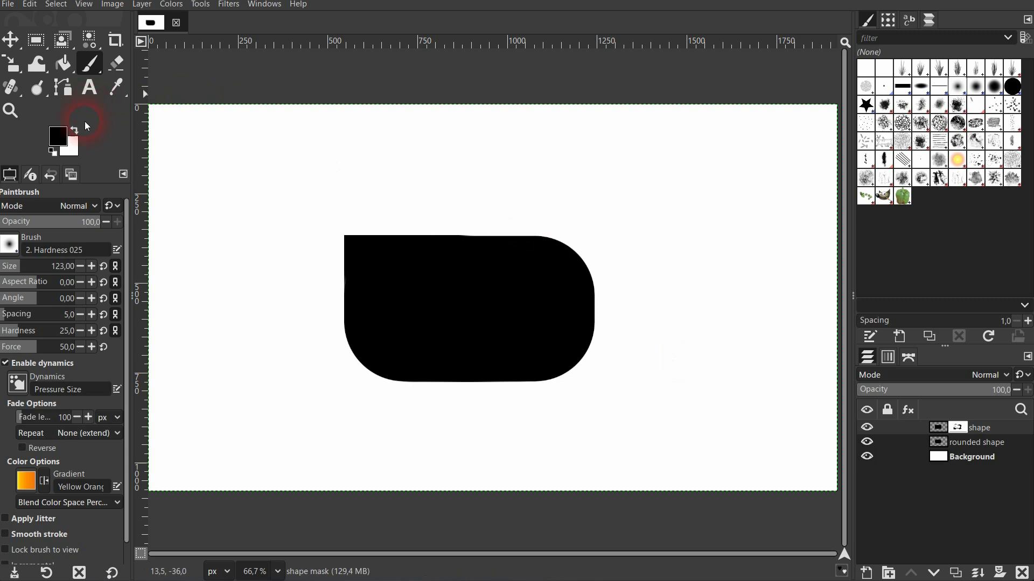
mouse_move(365, 289)
mouse_down()
mouse_move(361, 364)
mouse_move(384, 393)
mouse_move(418, 395)
mouse_move(415, 386)
mouse_move(339, 373)
mouse_move(354, 386)
mouse_move(357, 345)
mouse_move(365, 384)
mouse_move(361, 362)
mouse_move(386, 345)
mouse_move(393, 389)
mouse_move(405, 361)
mouse_move(501, 362)
mouse_move(578, 289)
mouse_move(559, 240)
mouse_move(539, 229)
mouse_move(611, 234)
mouse_move(607, 316)
mouse_move(590, 211)
mouse_move(590, 273)
mouse_move(569, 291)
mouse_move(579, 248)
mouse_up()
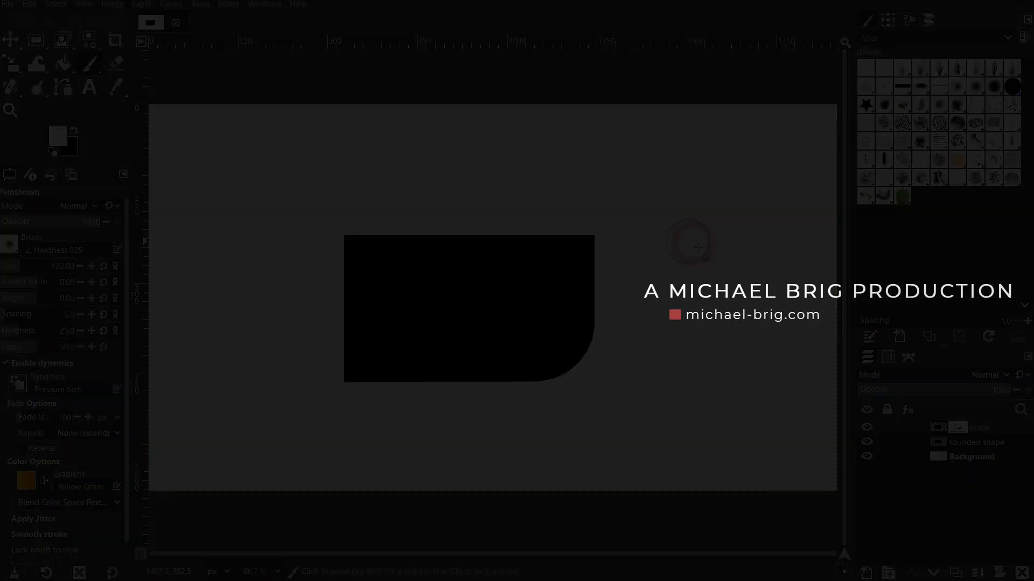